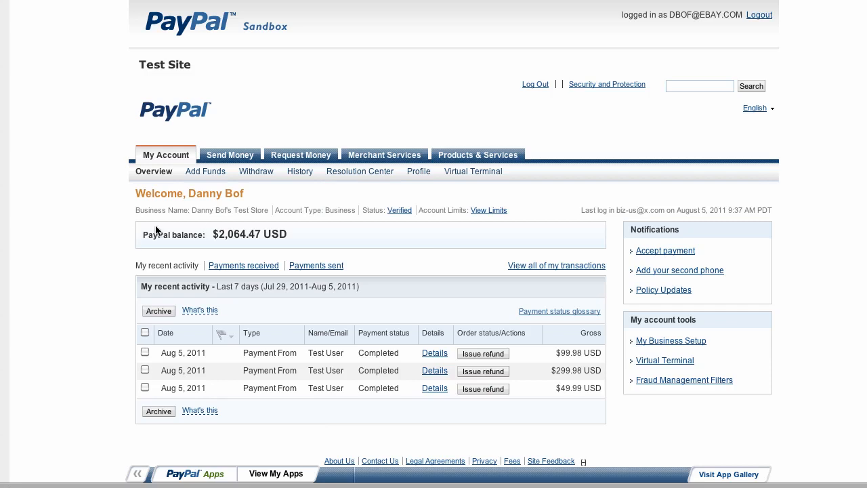
# - Expand the Fancy Shirt entry in the merchant account's saved buttons and open that button for editing
pyautogui.click(372, 157)
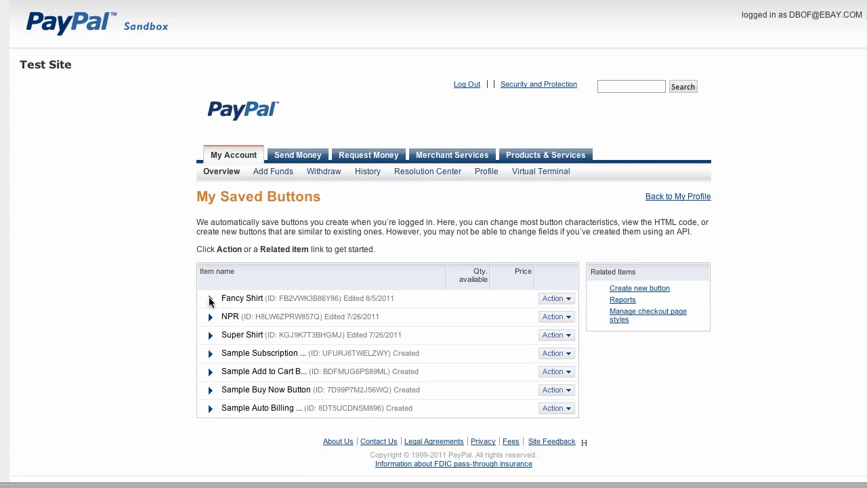
pyautogui.click(210, 300)
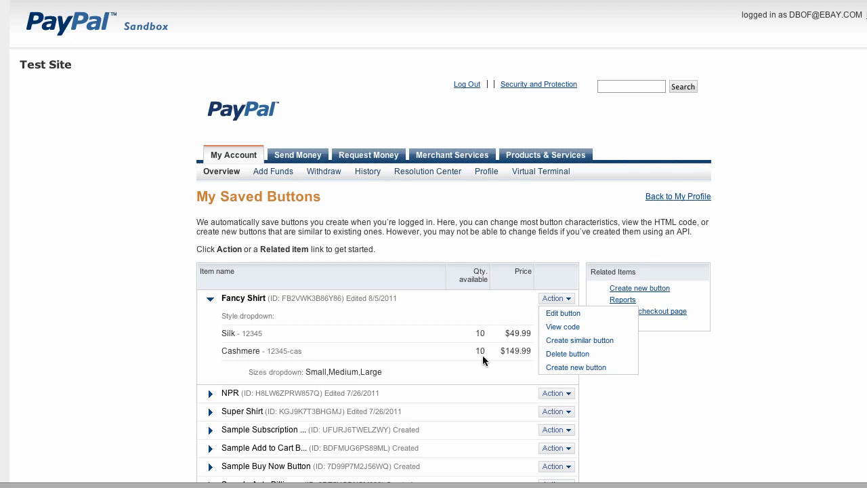
pyautogui.click(568, 315)
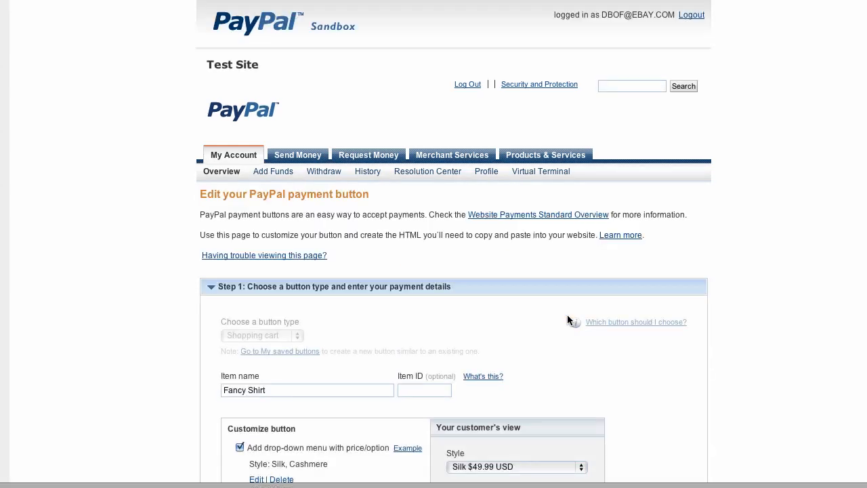
pyautogui.scroll(-4, 791, 296)
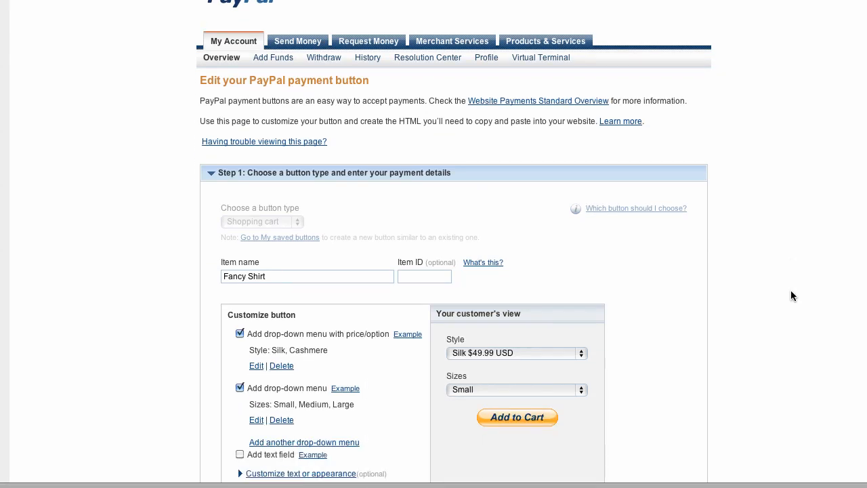
pyautogui.scroll(-1, 792, 295)
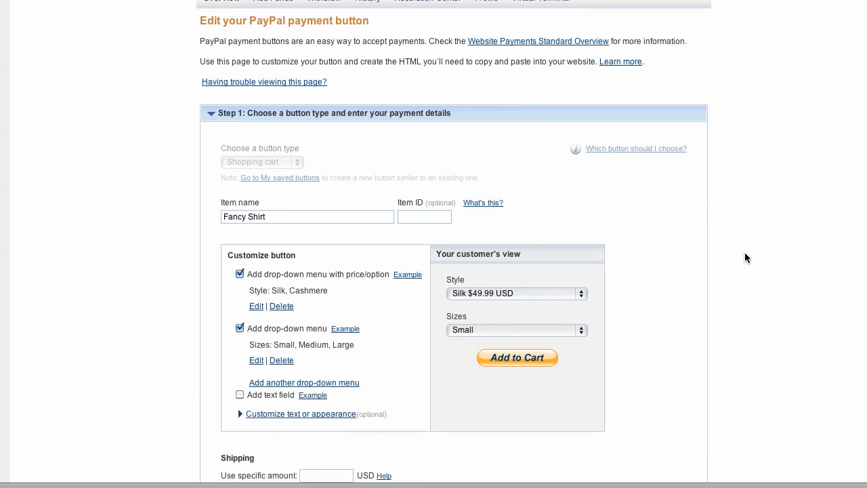
# - Toggle the priced Style drop-down off and on, accept its Silk 49.99 and Cashmere 149.99 options, and preview the customer's Style list
pyautogui.click(239, 276)
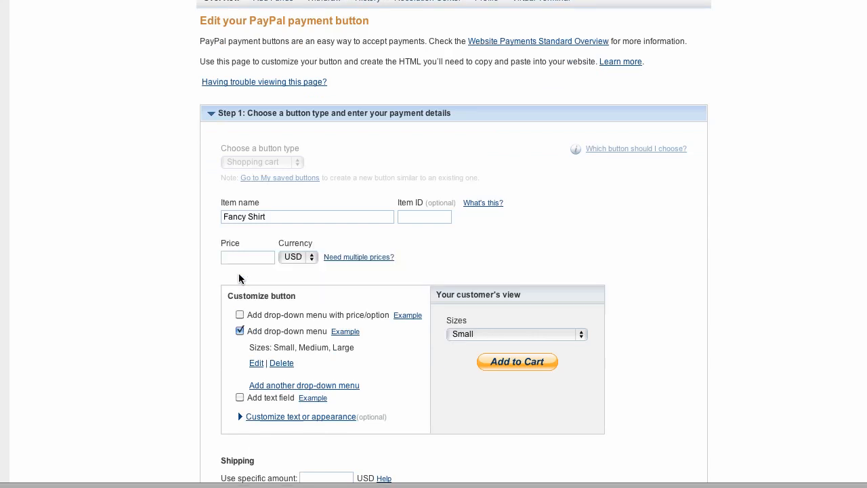
pyautogui.click(241, 316)
pyautogui.scroll(-3, 433, 254)
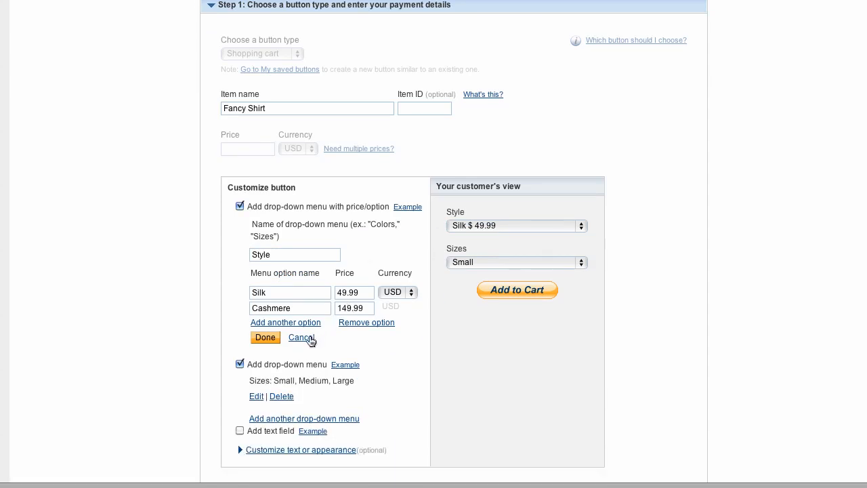
pyautogui.click(301, 338)
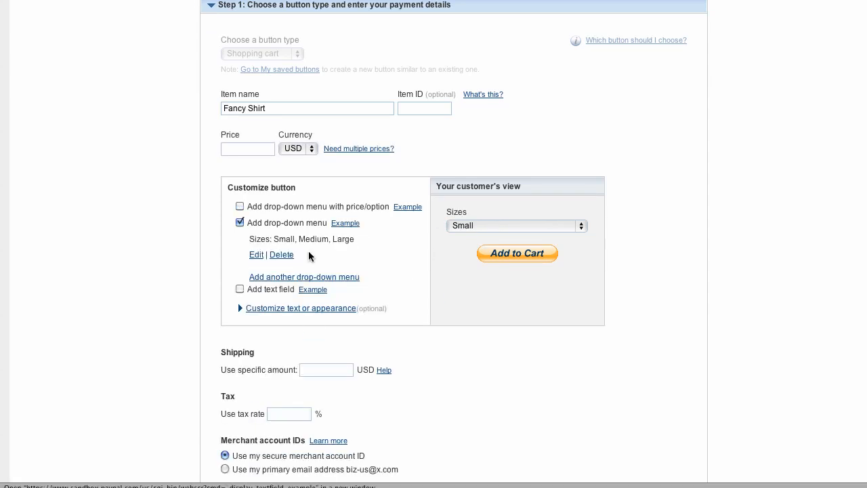
pyautogui.click(239, 206)
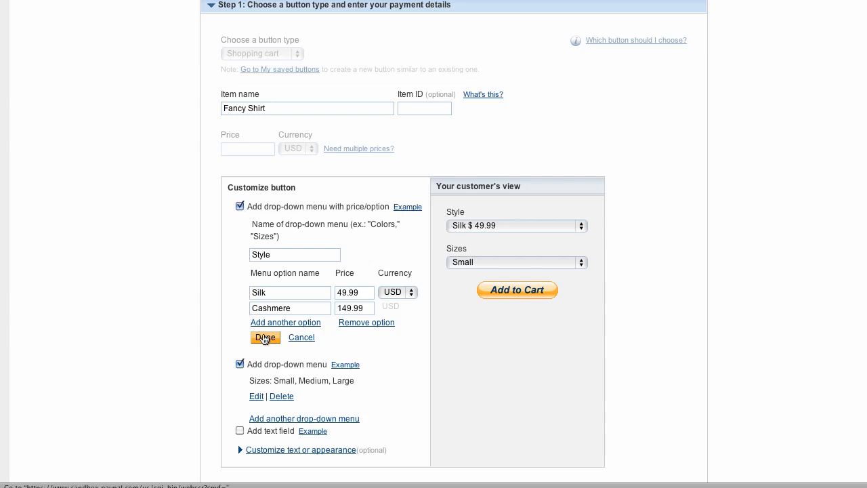
pyautogui.click(265, 337)
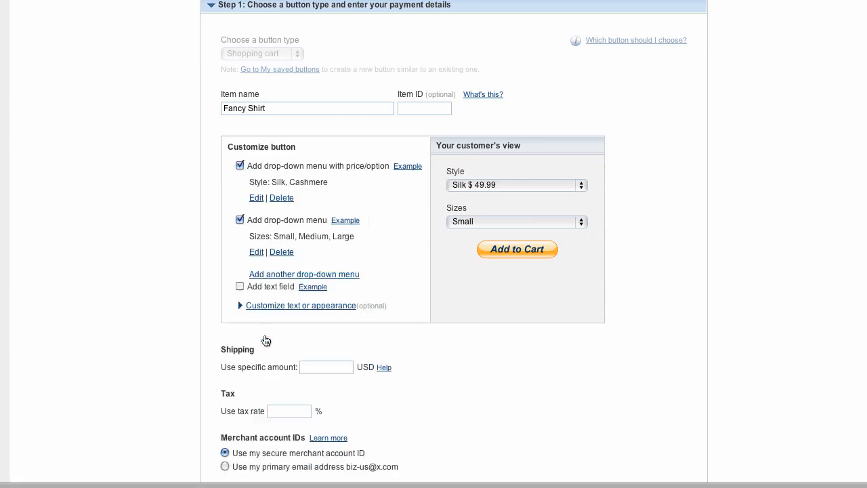
pyautogui.click(495, 184)
pyautogui.click(604, 183)
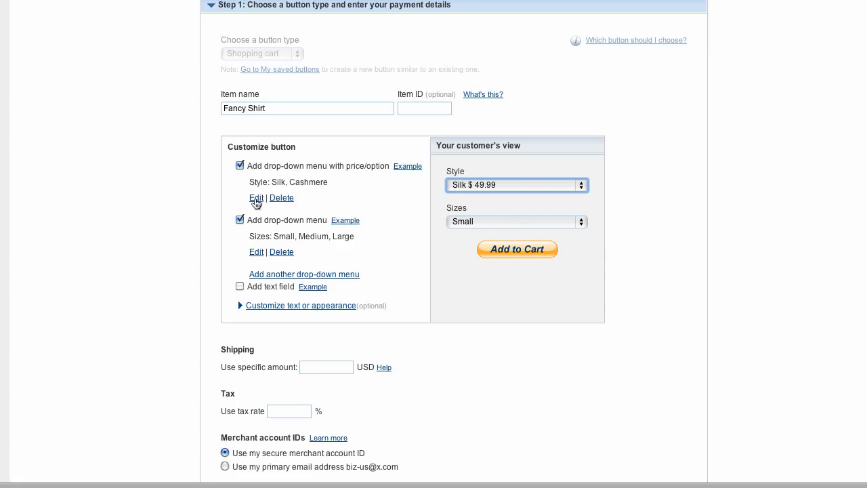
# - Review the Fancy Shirt button's inventory, profit and loss tracking settings and save the button changes
pyautogui.scroll(-3, 256, 202)
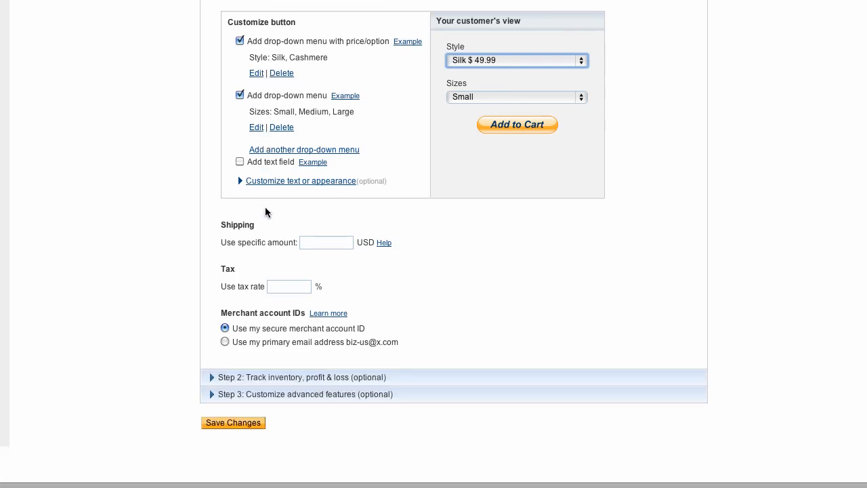
pyautogui.click(296, 379)
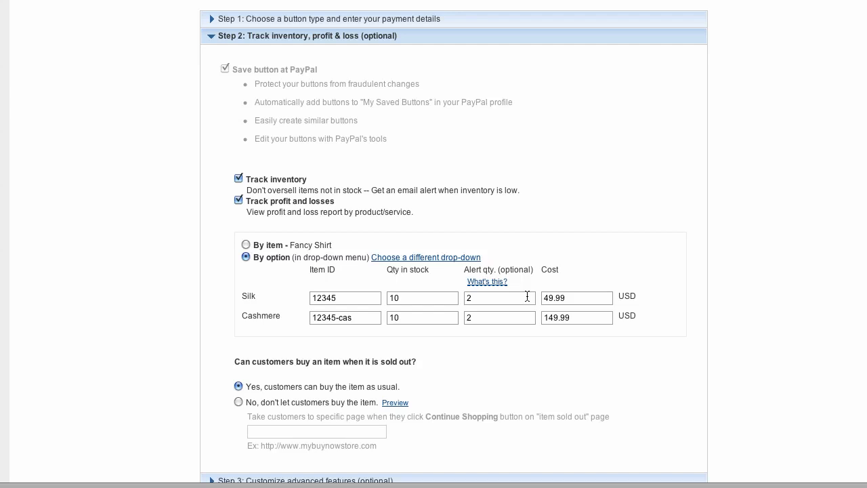
pyautogui.scroll(-1, 473, 336)
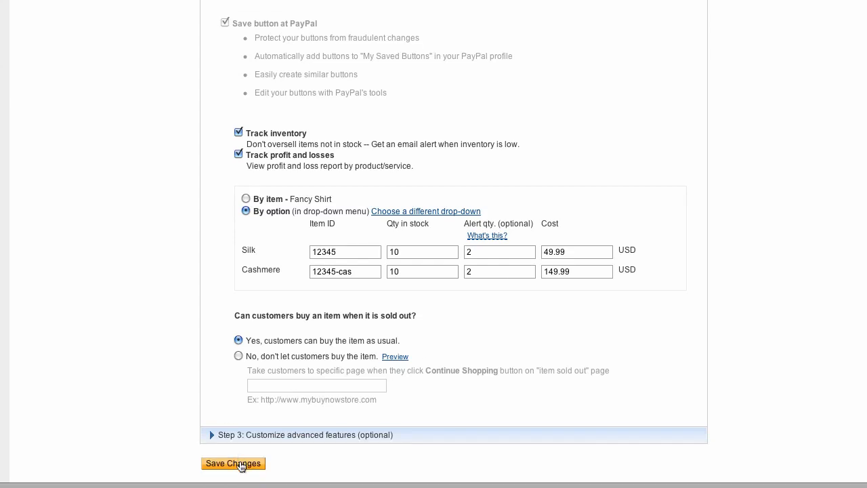
pyautogui.click(240, 465)
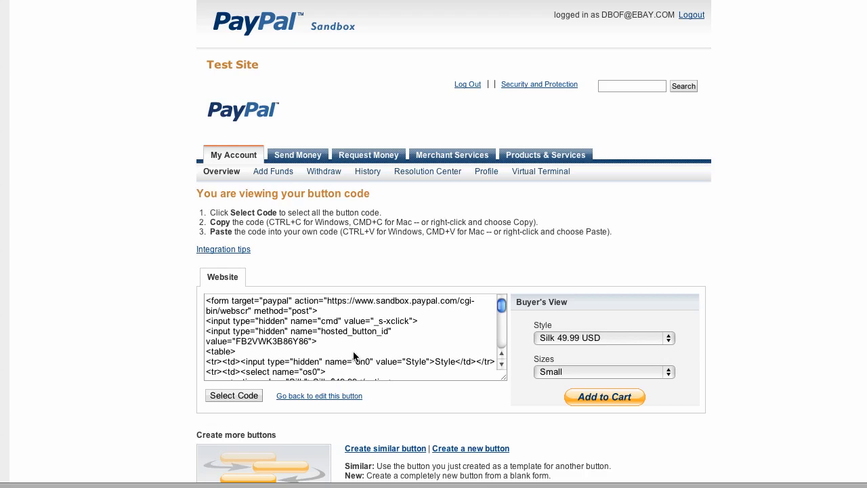
# - Select all of the generated button code and switch to the browser window with the Fancy Shirts page
pyautogui.click(219, 396)
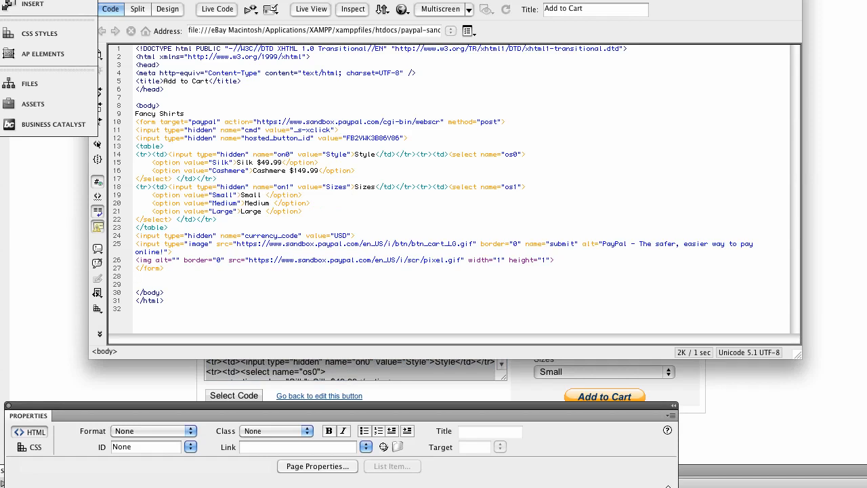
pyautogui.press('super+Tab')
pyautogui.press('super+Tab')
pyautogui.press('super+Tab')
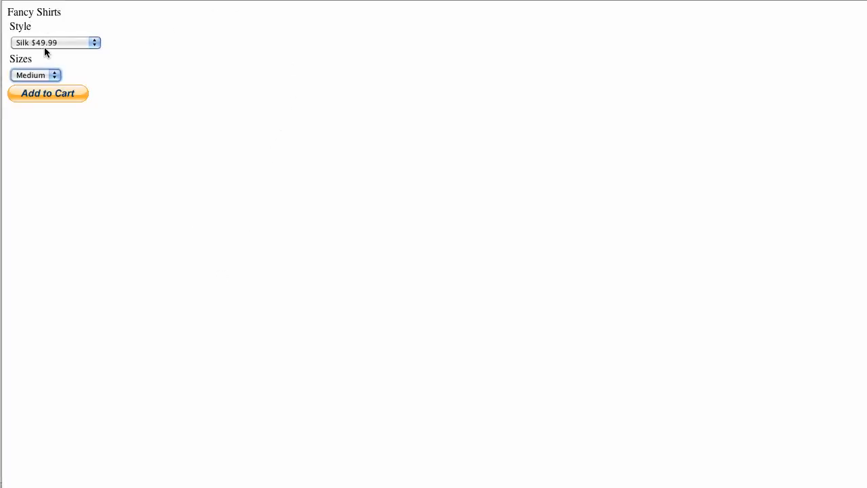
# - Choose the Cashmere $149.99 style in size Large and add the shirt to the cart
pyautogui.click(80, 43)
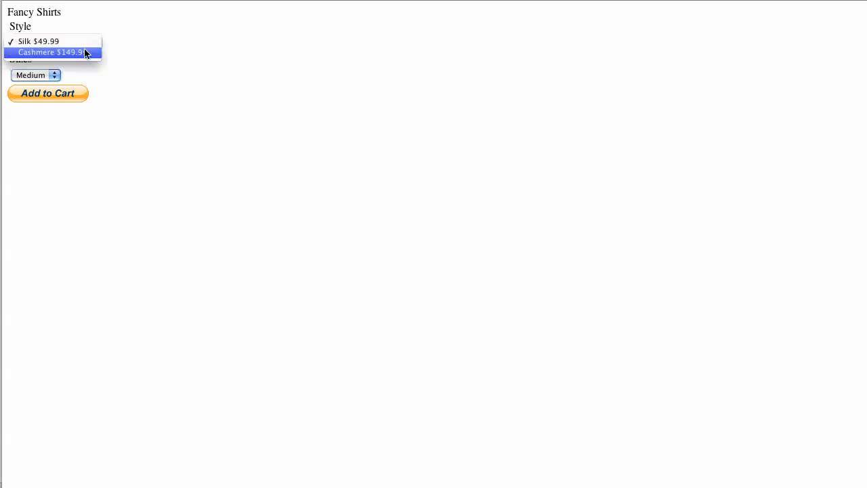
pyautogui.click(85, 53)
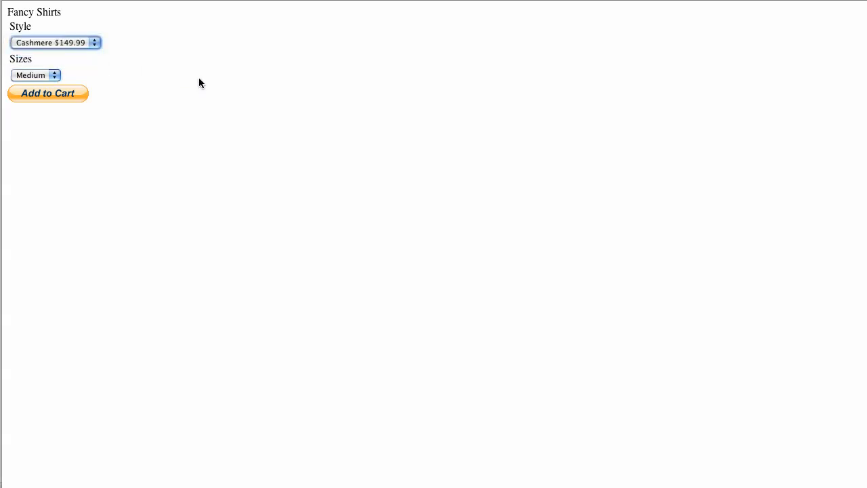
pyautogui.click(51, 75)
pyautogui.click(52, 83)
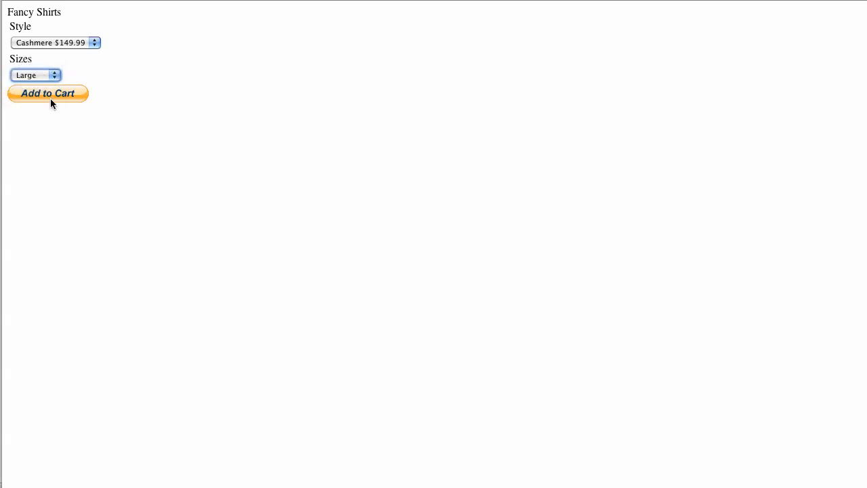
pyautogui.click(56, 99)
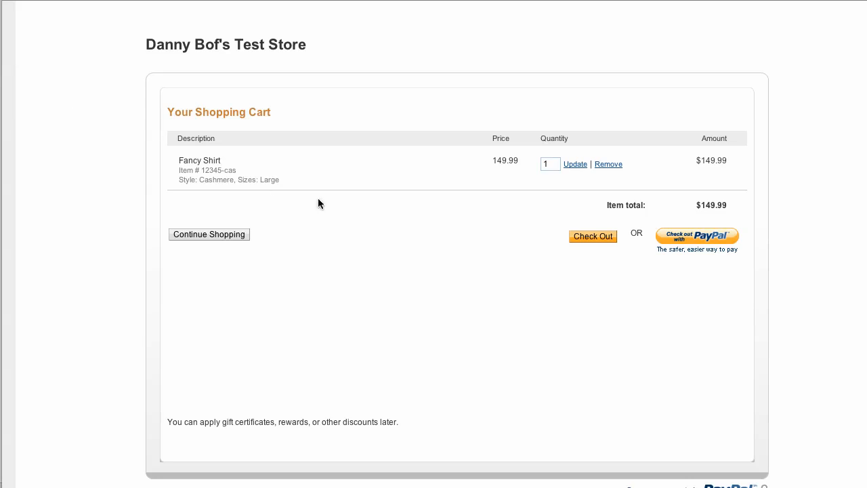
# - Update the Fancy Shirt quantity in the cart to 2 and check out with PayPal
pyautogui.click(550, 164)
pyautogui.press('BackSpace')
pyautogui.click(575, 166)
pyautogui.click(689, 236)
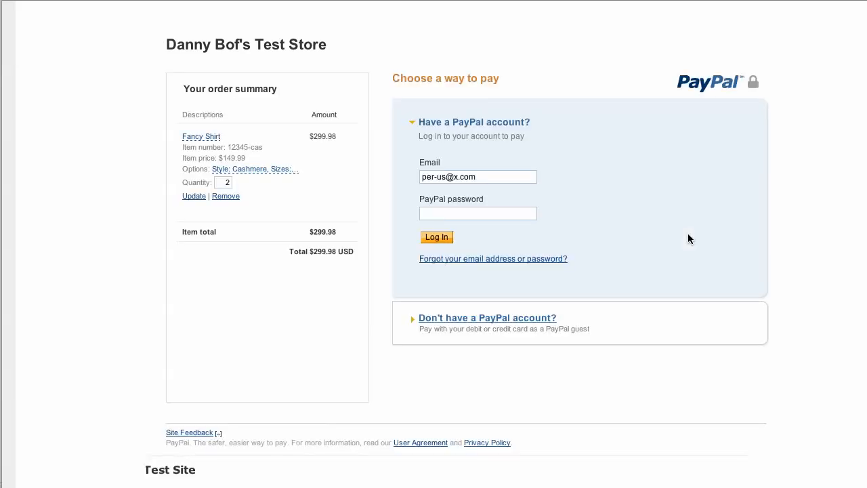
# - Log in to the buyer's PayPal account with the account password and pay for the order
pyautogui.click(484, 214)
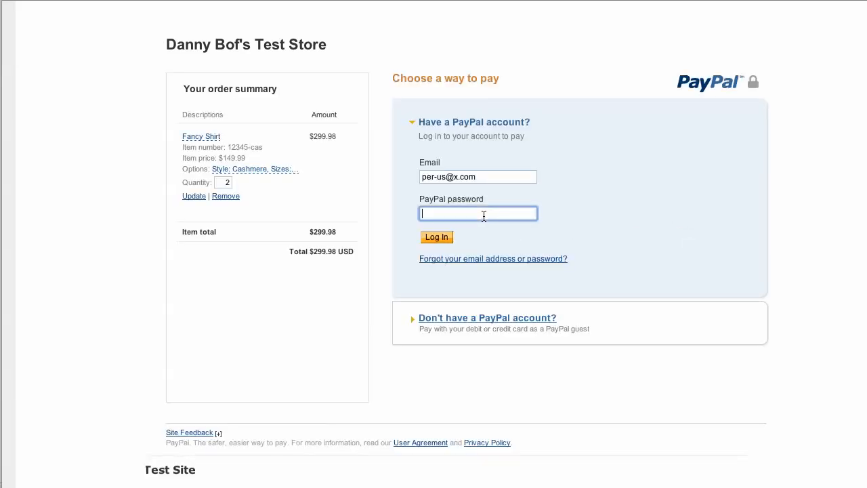
pyautogui.write('••••••••')
pyautogui.click(437, 237)
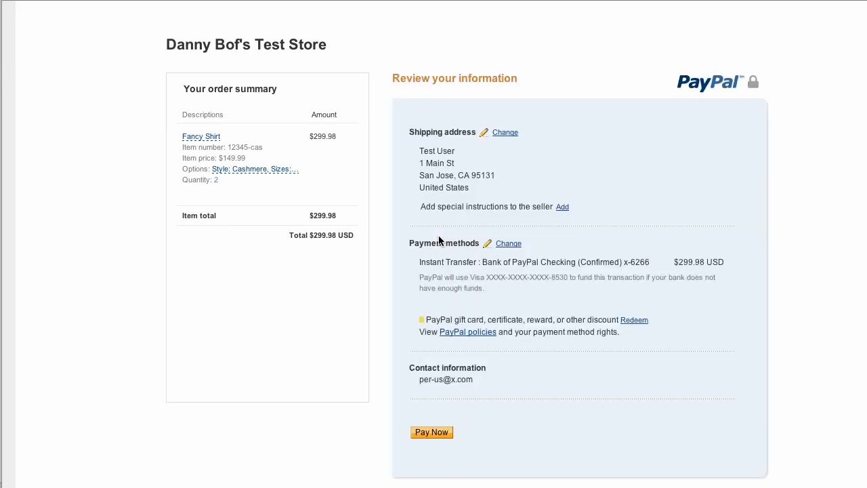
pyautogui.click(444, 431)
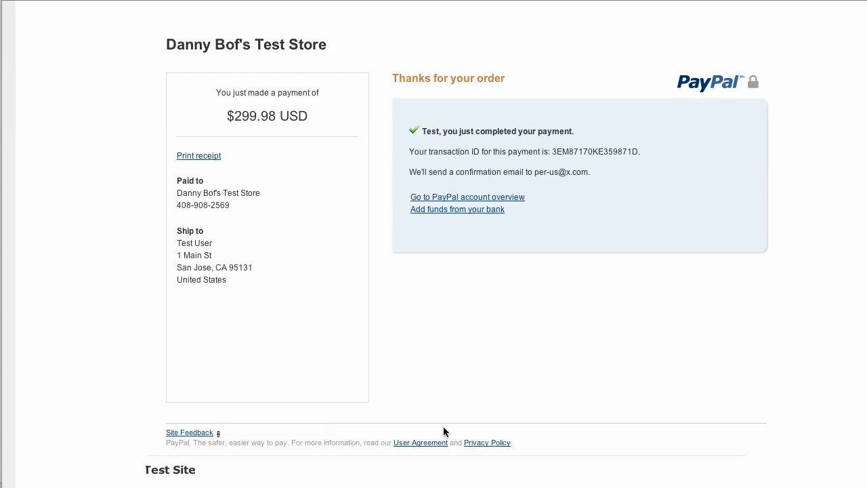
# - Switch back to the merchant account overview and examine the newest payment's transaction details, including the quantity in the shopping cart contents
pyautogui.press('super+Tab')
pyautogui.press('super+Tab')
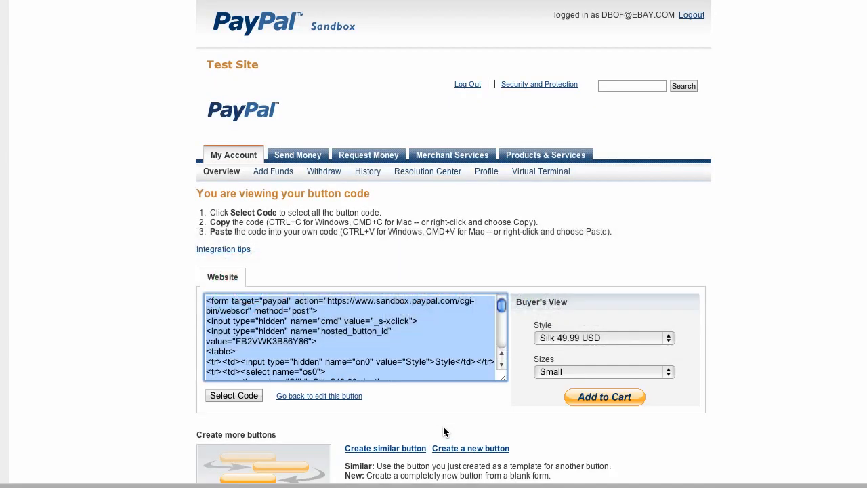
pyautogui.click(237, 158)
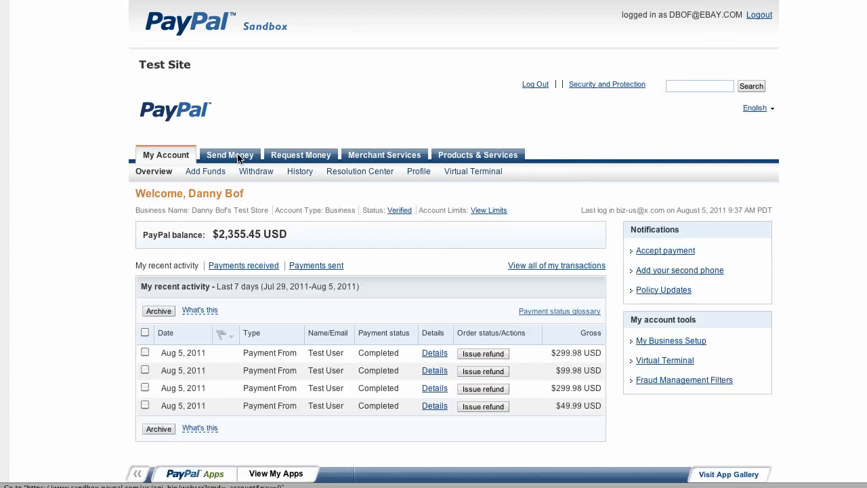
pyautogui.click(433, 353)
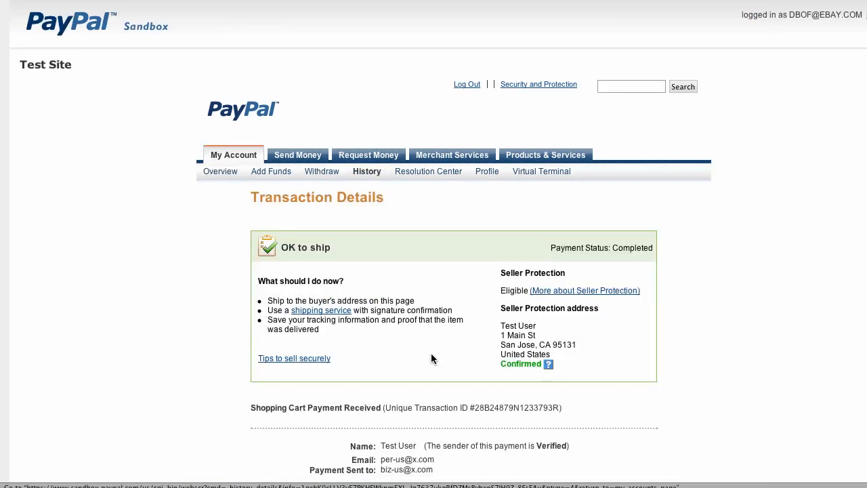
pyautogui.scroll(-3, 728, 347)
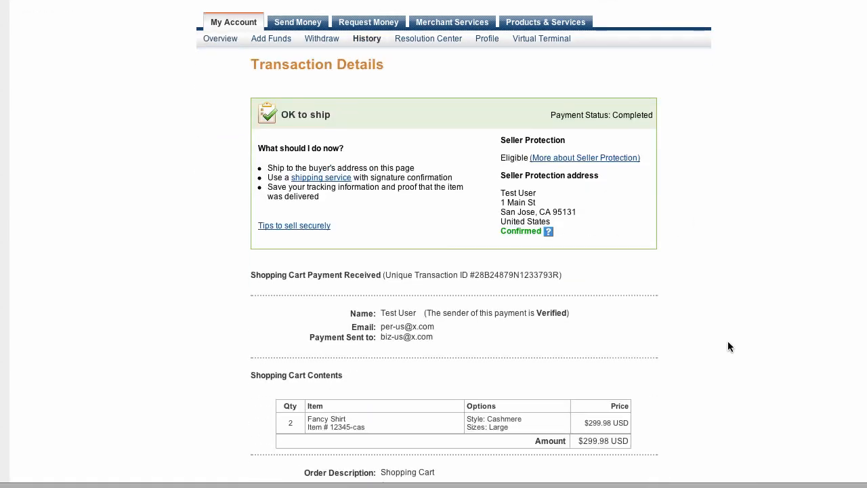
pyautogui.scroll(-1, 728, 347)
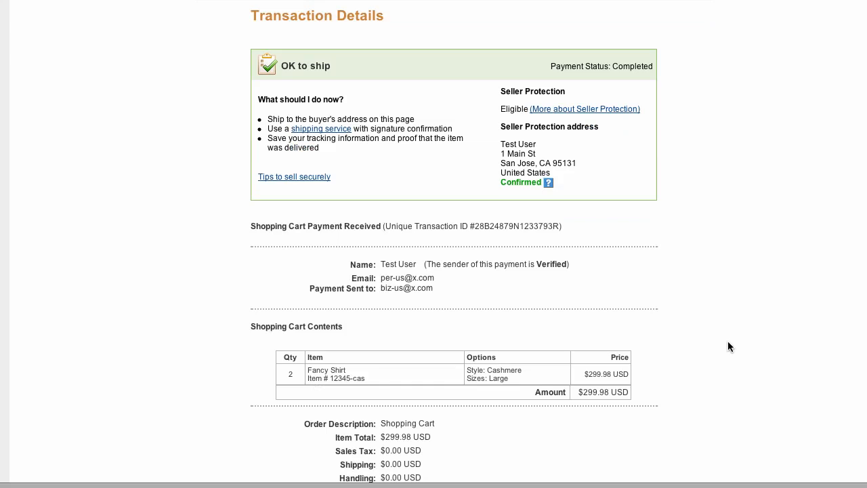
pyautogui.doubleClick(290, 374)
pyautogui.scroll(5, 490, 378)
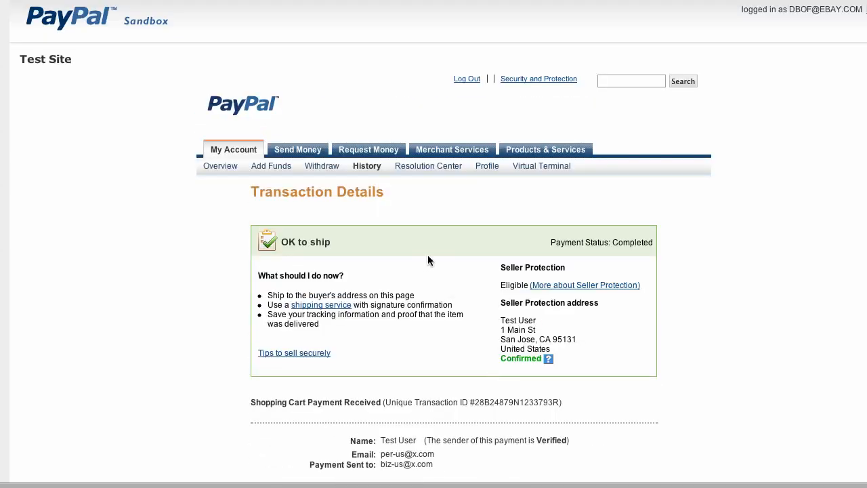
# - Open the history download page and set the custom date range's file type to Comma Delimited – All Activity
pyautogui.moveTo(366, 175)
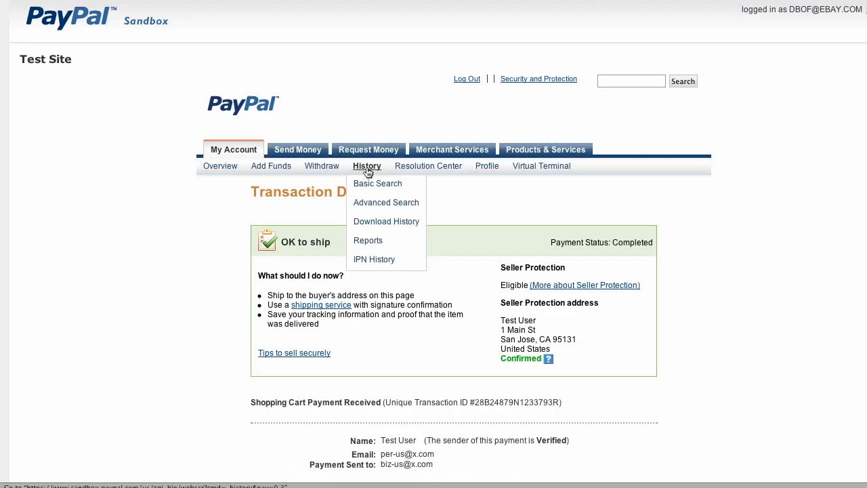
pyautogui.click(381, 224)
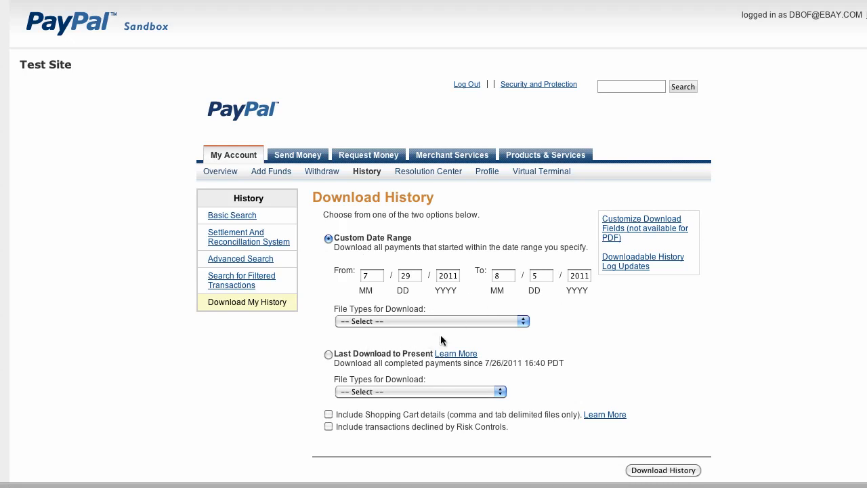
pyautogui.click(514, 321)
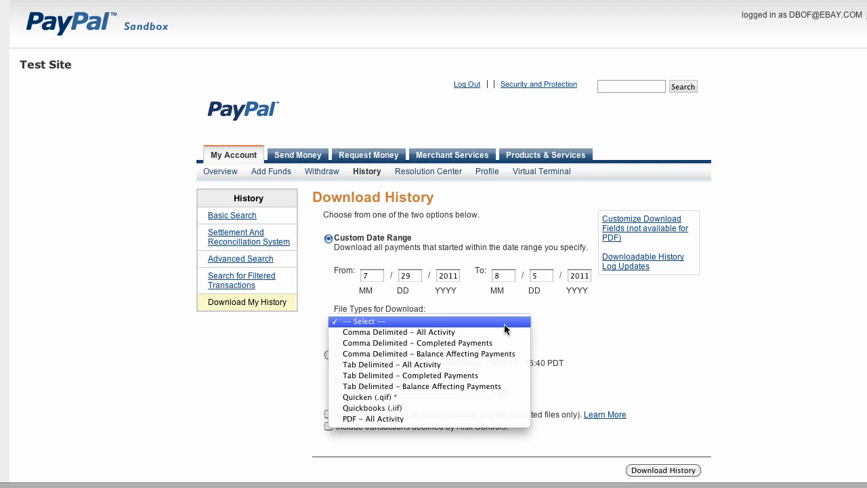
pyautogui.click(502, 328)
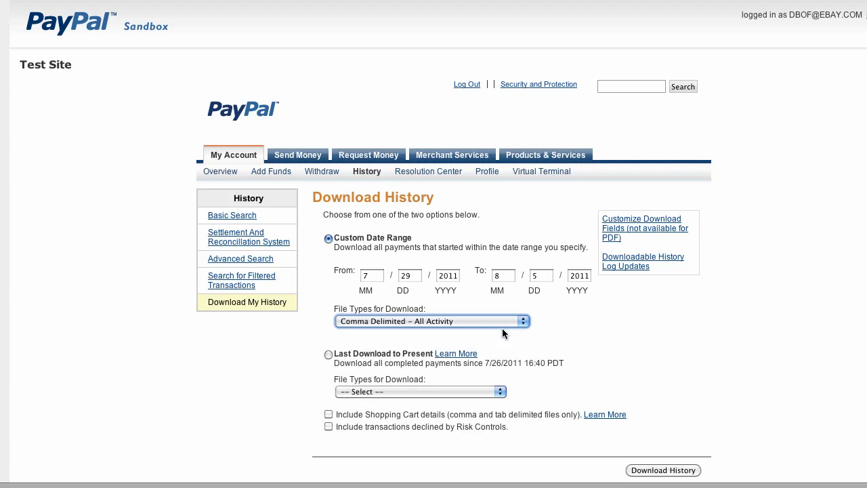
# - Include the shopping cart details in the export and download the transaction history
pyautogui.click(328, 415)
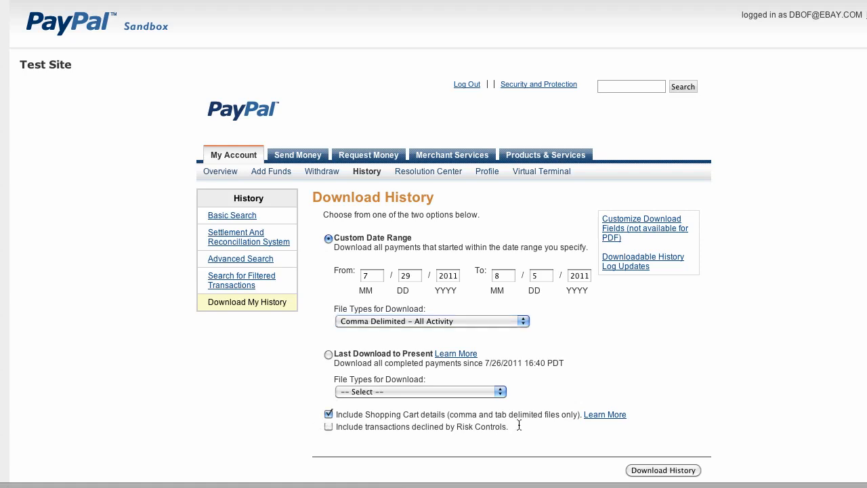
pyautogui.click(648, 471)
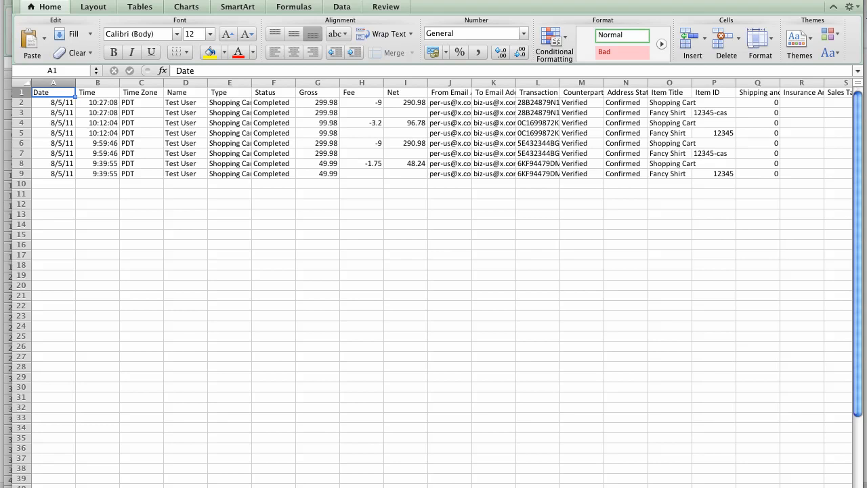
# - Examine the newest order's two rows in the downloaded Excel spreadsheet, checking the Fancy Shirt's item ID, style option value and quantity
pyautogui.click(23, 102)
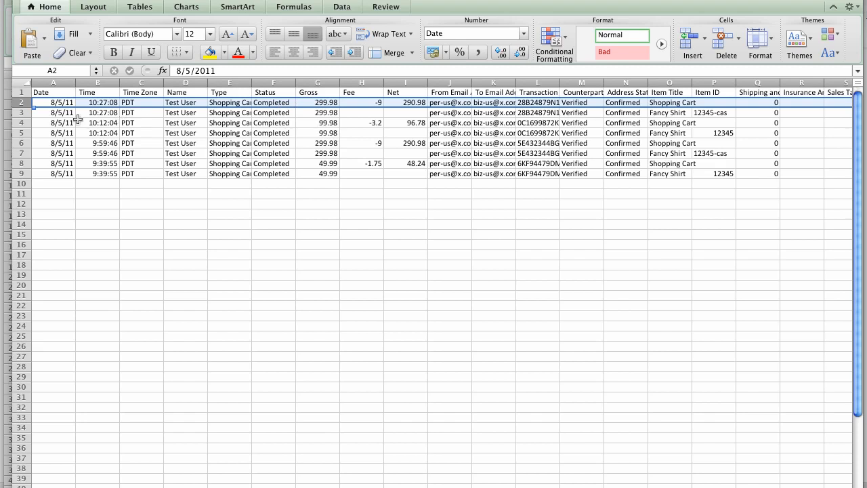
pyautogui.keyDown('shift'); pyautogui.click(22, 112); pyautogui.keyUp('shift')
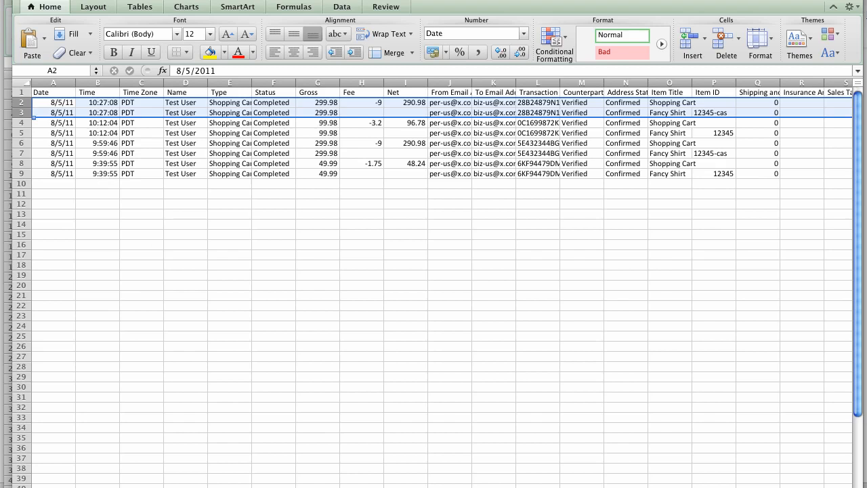
pyautogui.hscroll(3, 442, 136)
pyautogui.hscroll(3, 473, 137)
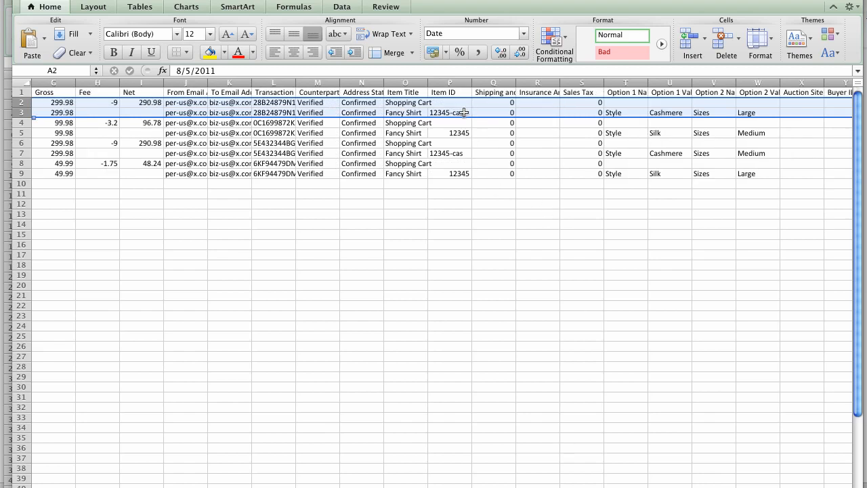
pyautogui.click(462, 112)
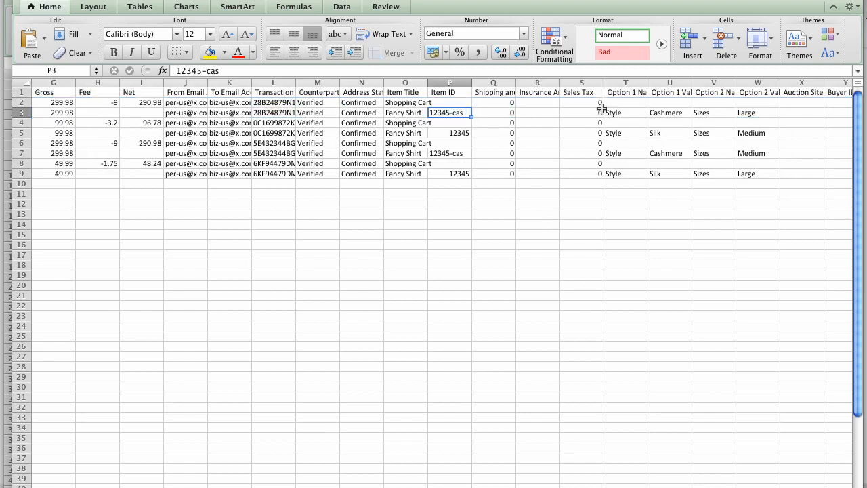
pyautogui.click(665, 112)
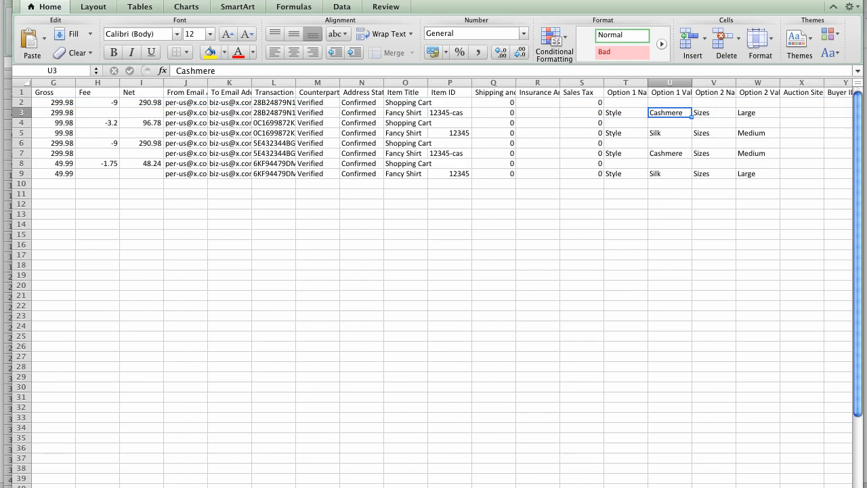
pyautogui.hscroll(12, 444, 271)
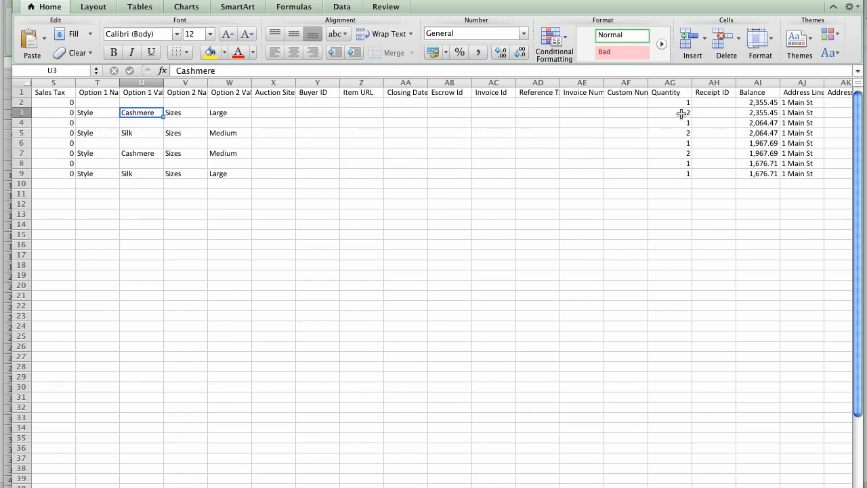
pyautogui.click(681, 114)
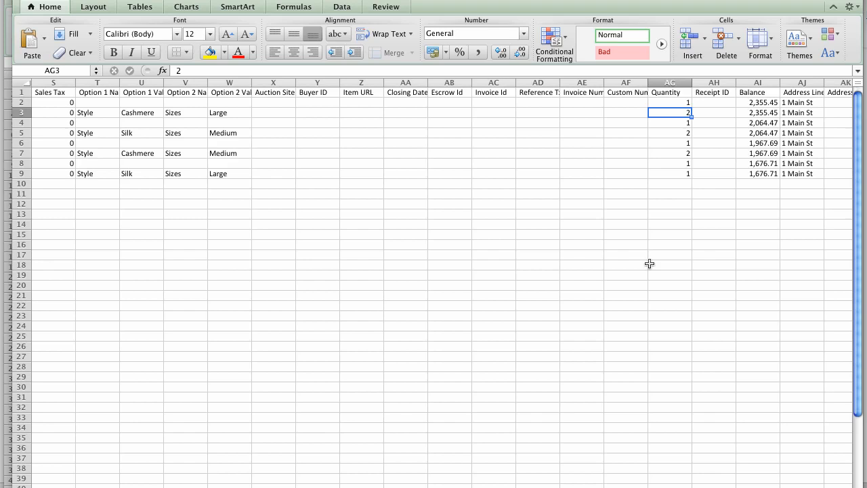
# - Switch back to the browser, view the Inventory and Profit & Loss report for July 2011, and check its available download formats
pyautogui.press('super+Tab')
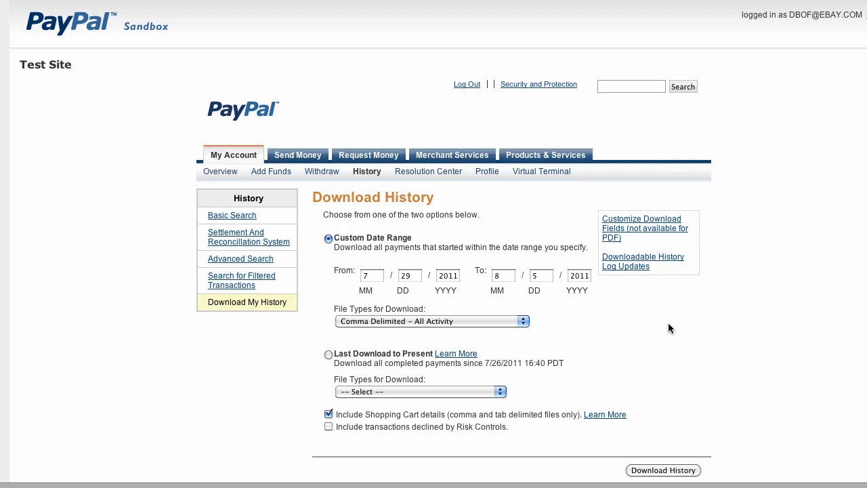
pyautogui.moveTo(364, 178)
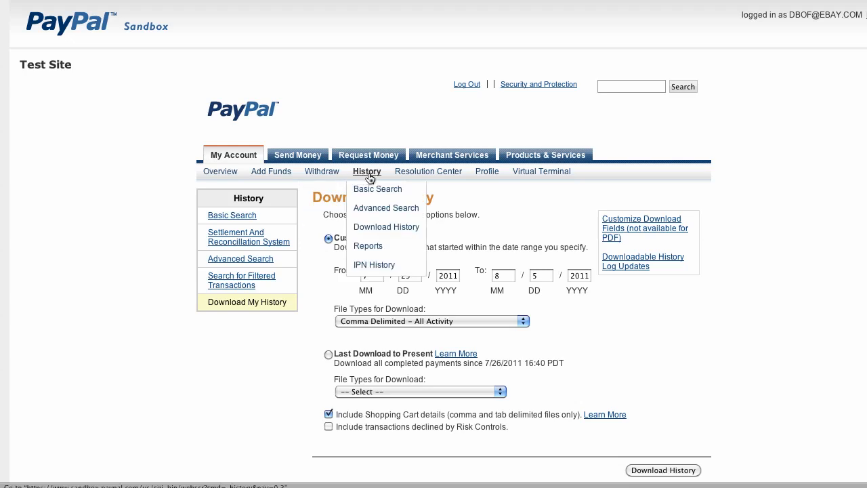
pyautogui.click(370, 246)
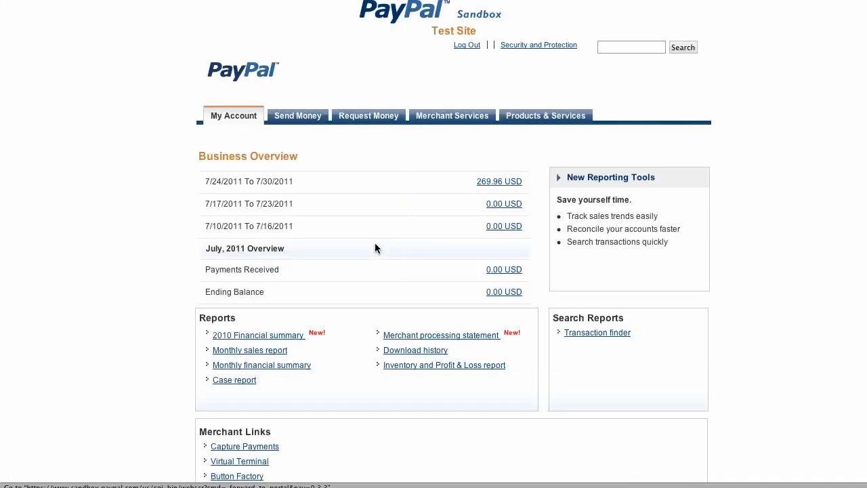
pyautogui.click(451, 366)
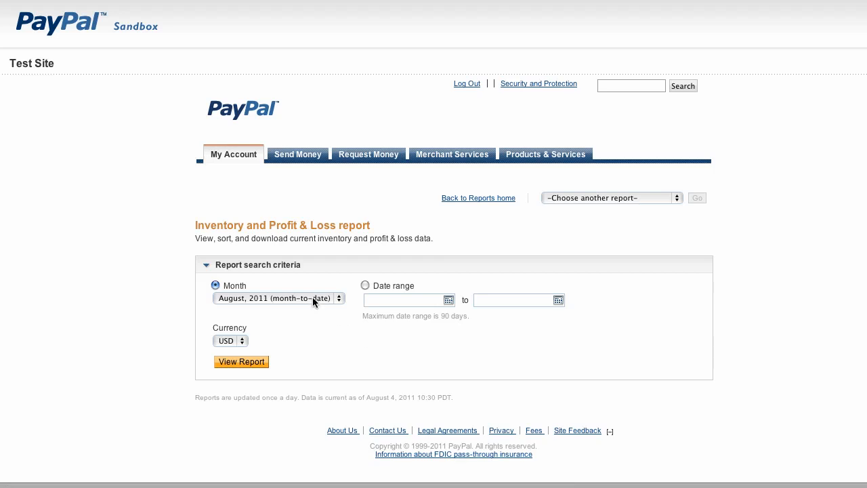
pyautogui.click(335, 298)
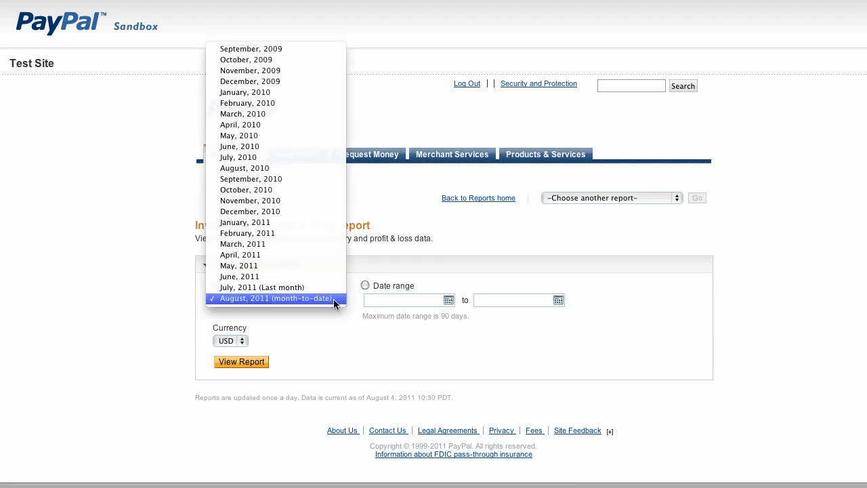
pyautogui.click(333, 299)
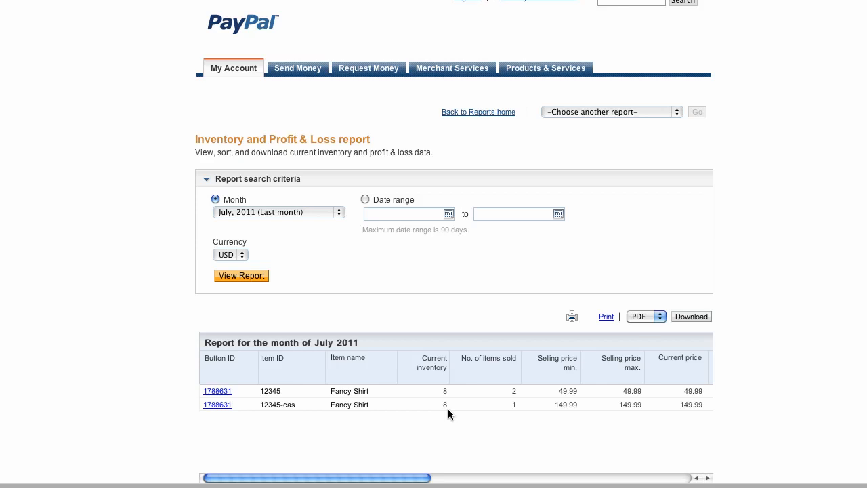
pyautogui.click(641, 317)
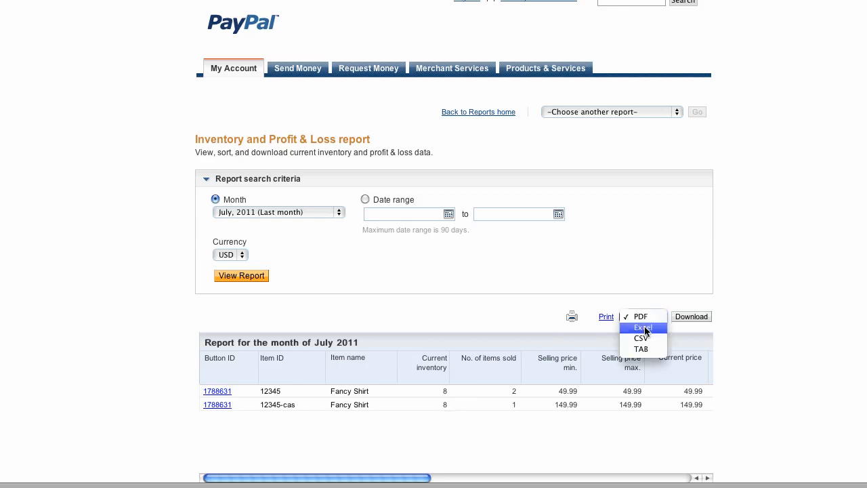
pyautogui.click(754, 335)
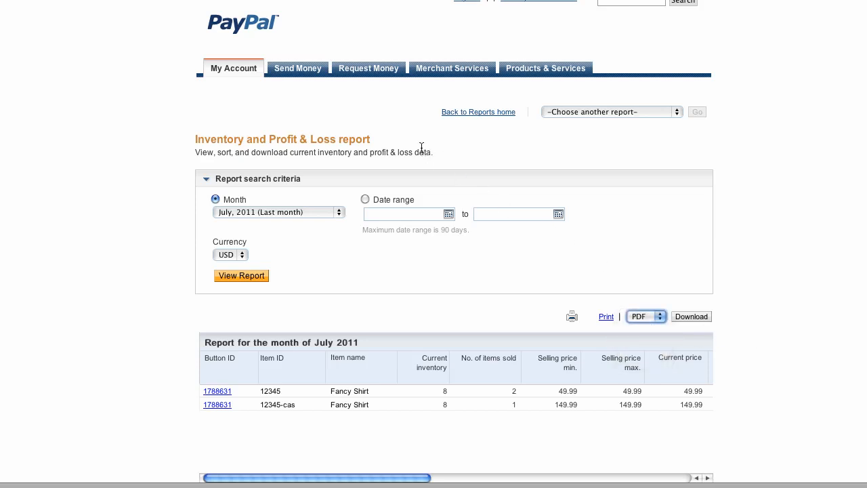
# - Open the merchant's saved buttons and expand the Fancy Shirt entry to examine the available quantity and price of each style
pyautogui.click(463, 70)
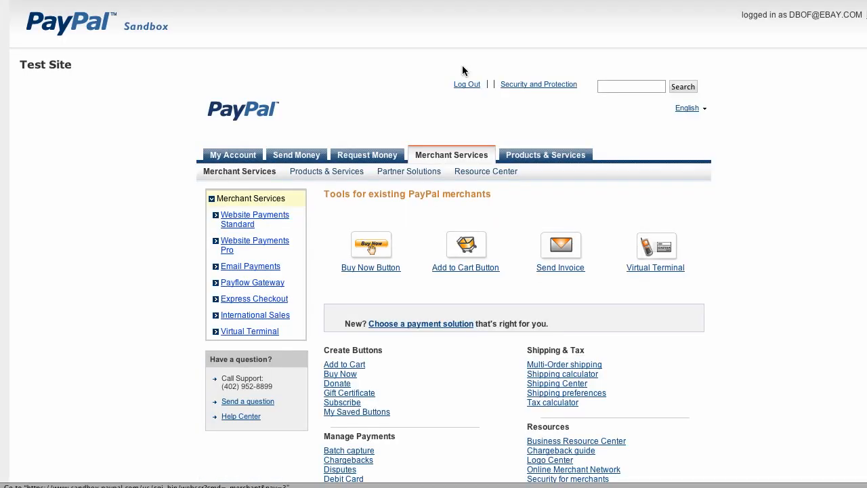
pyautogui.click(371, 410)
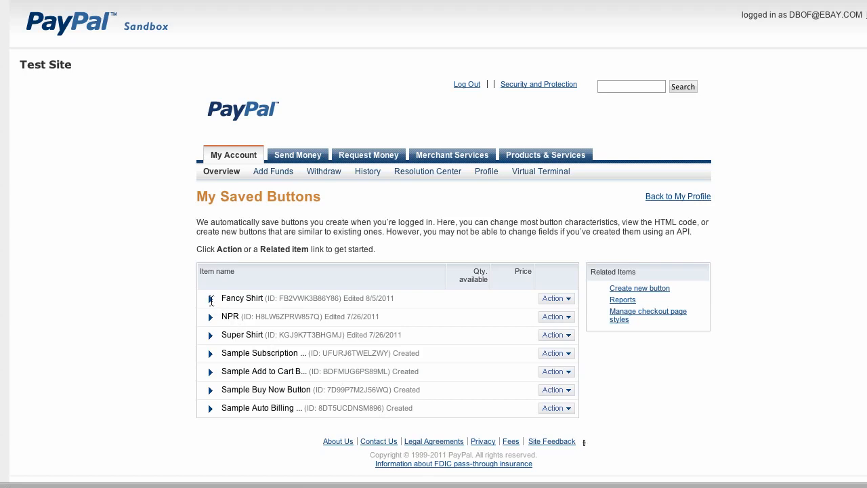
pyautogui.click(210, 299)
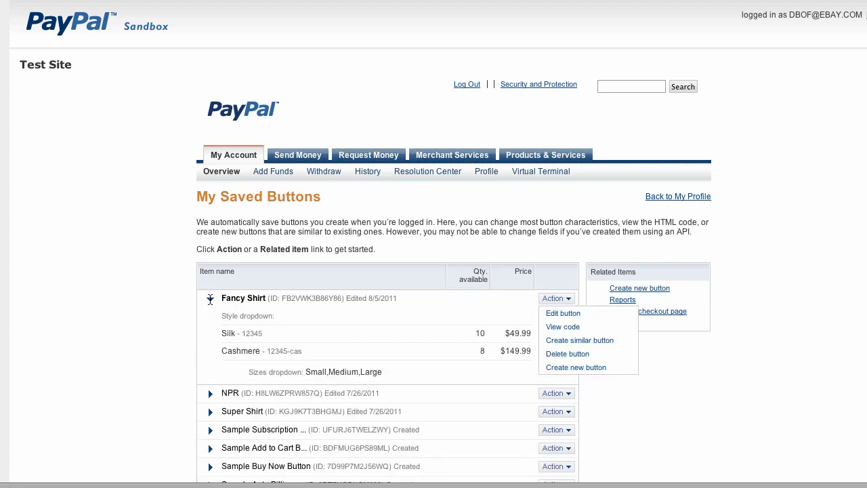